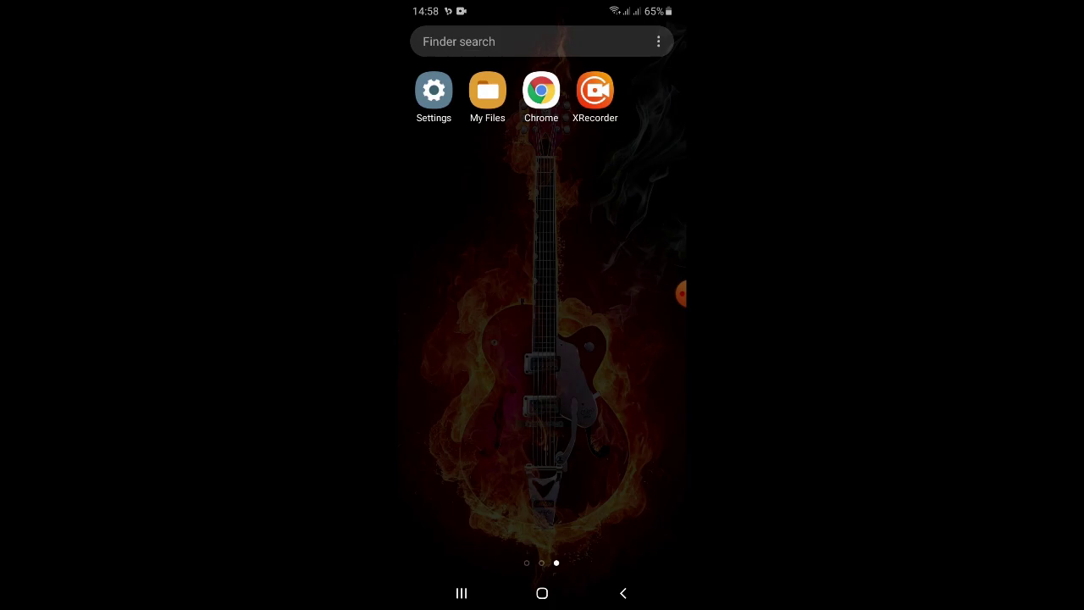
Step: In My Files, confirm Whatsapp to SD.apk sits in Internal storage > Download, then go back
{"action": "left_click", "coordinate": [486, 90]}
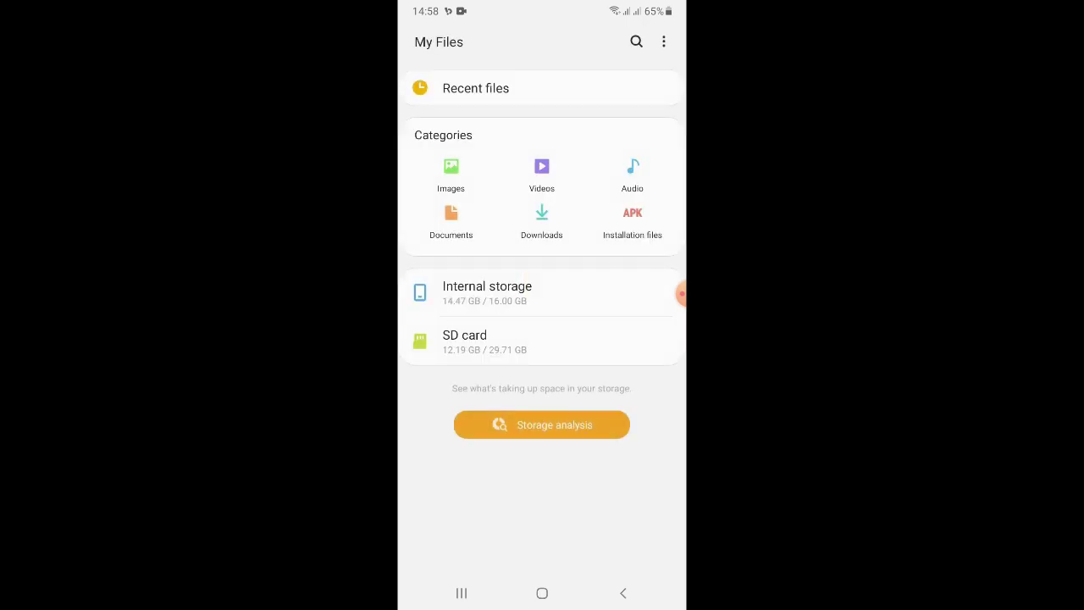
{"action": "left_click", "coordinate": [487, 293]}
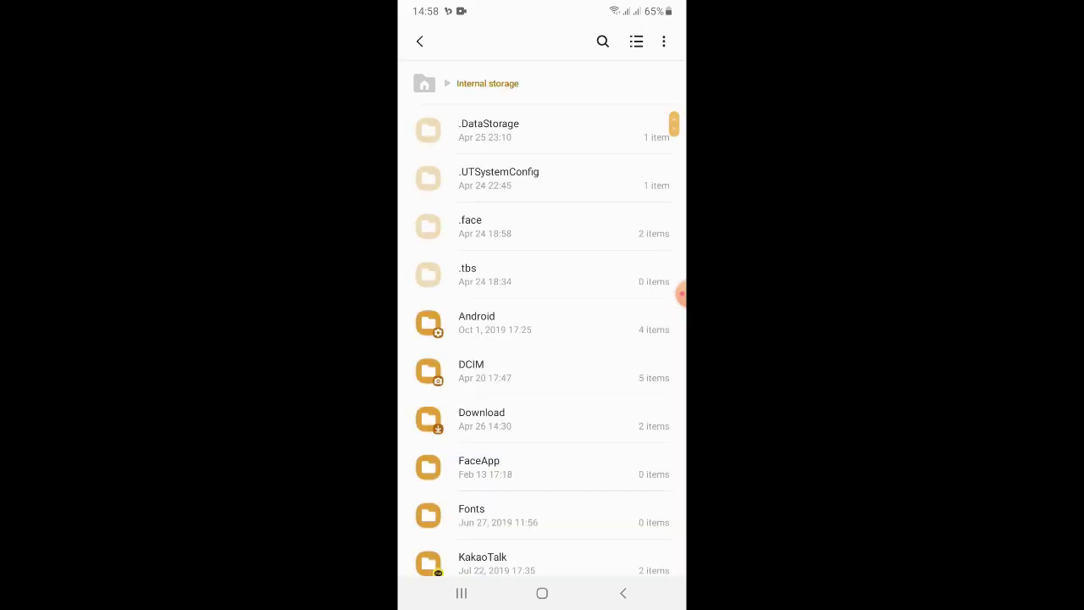
{"action": "left_click", "coordinate": [481, 418]}
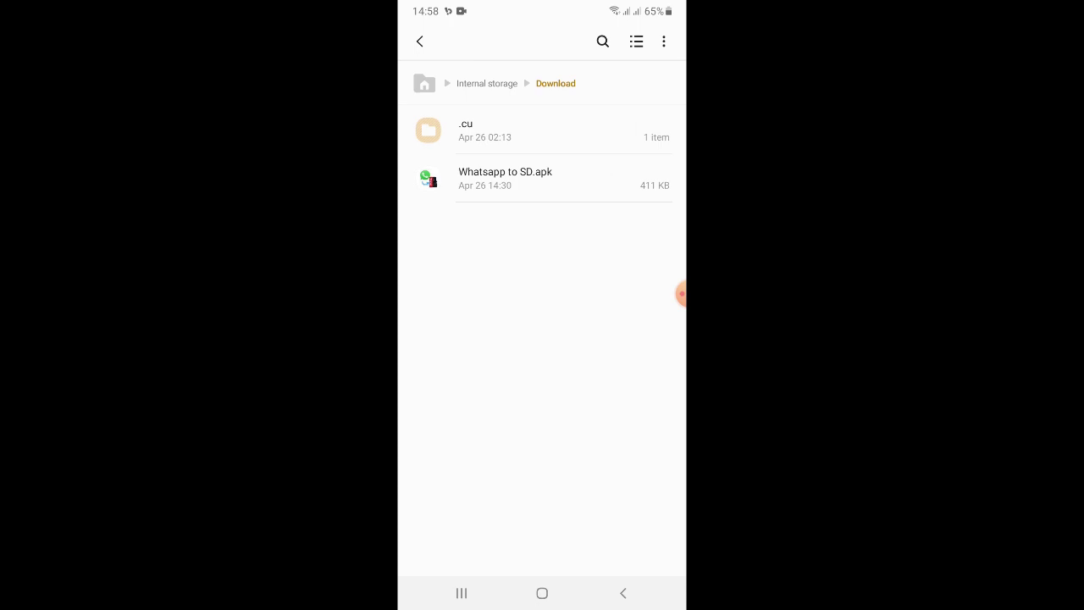
{"action": "left_click", "coordinate": [623, 593]}
Step: Leave My Files, check Chrome's Downloads list, then bring up the recent-apps overview
{"action": "left_click", "coordinate": [622, 593]}
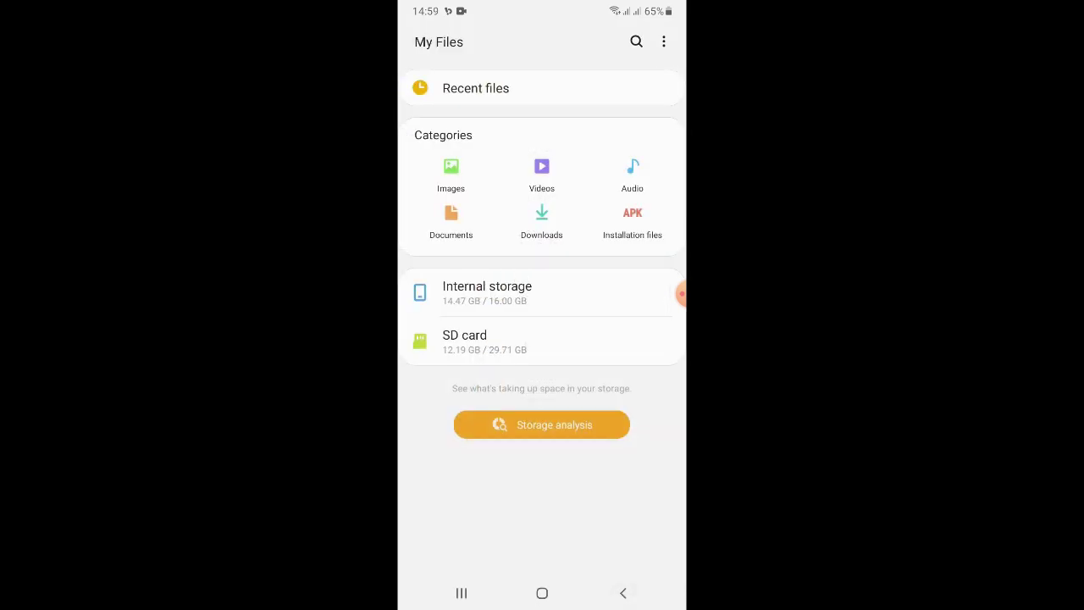
{"action": "left_click", "coordinate": [622, 593]}
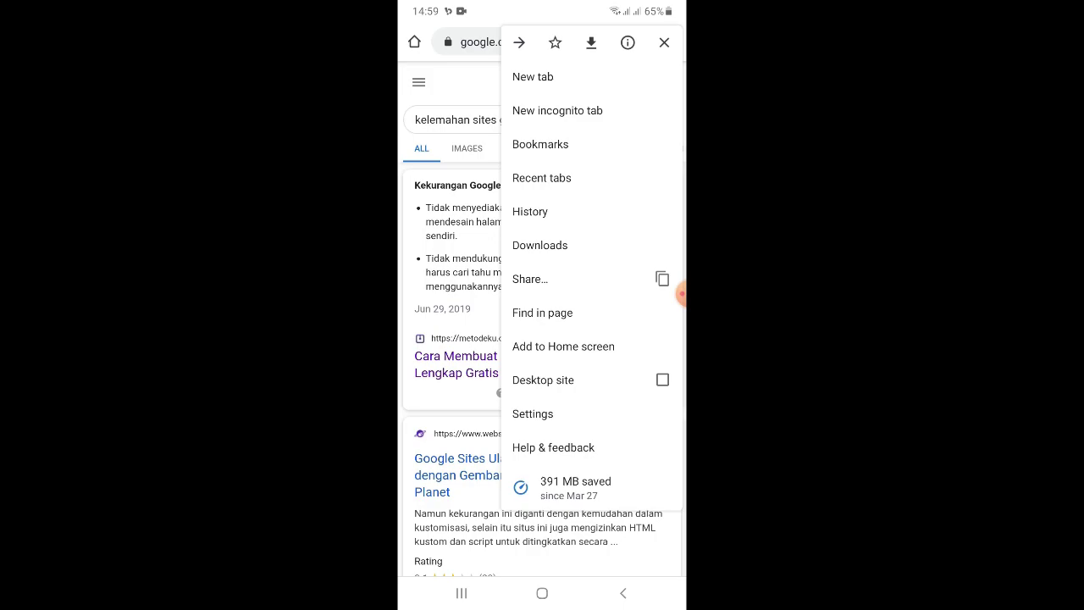
{"action": "left_click", "coordinate": [539, 245]}
{"action": "left_click", "coordinate": [622, 592]}
{"action": "left_click", "coordinate": [623, 593]}
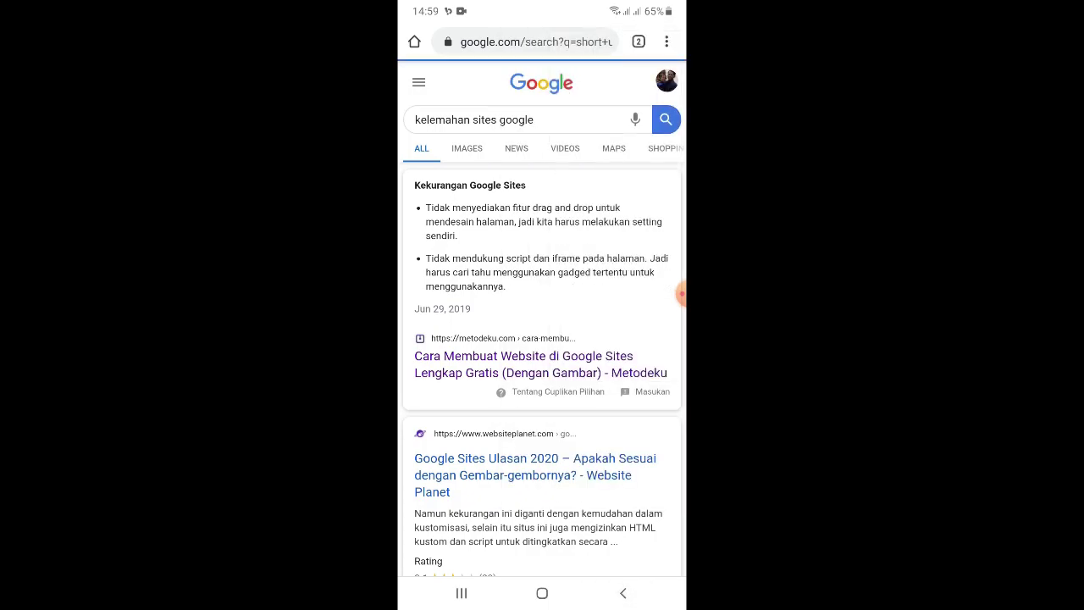
{"action": "left_click", "coordinate": [462, 593]}
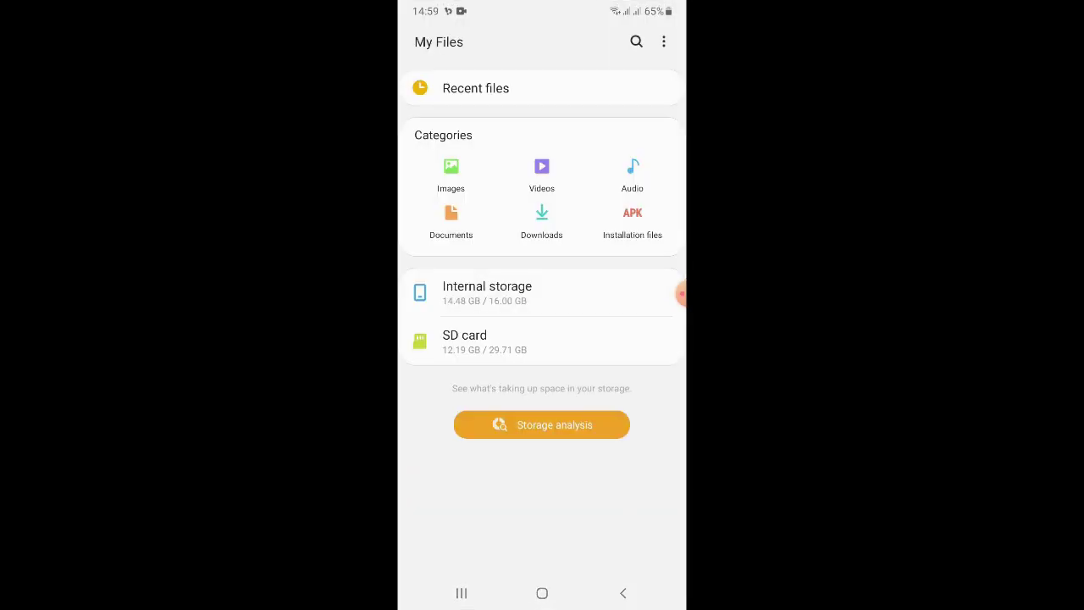
Step: Open Whatsapp to SD.apk from Internal storage > Download, triggering the unknown-apps security warning
{"action": "left_click", "coordinate": [487, 292]}
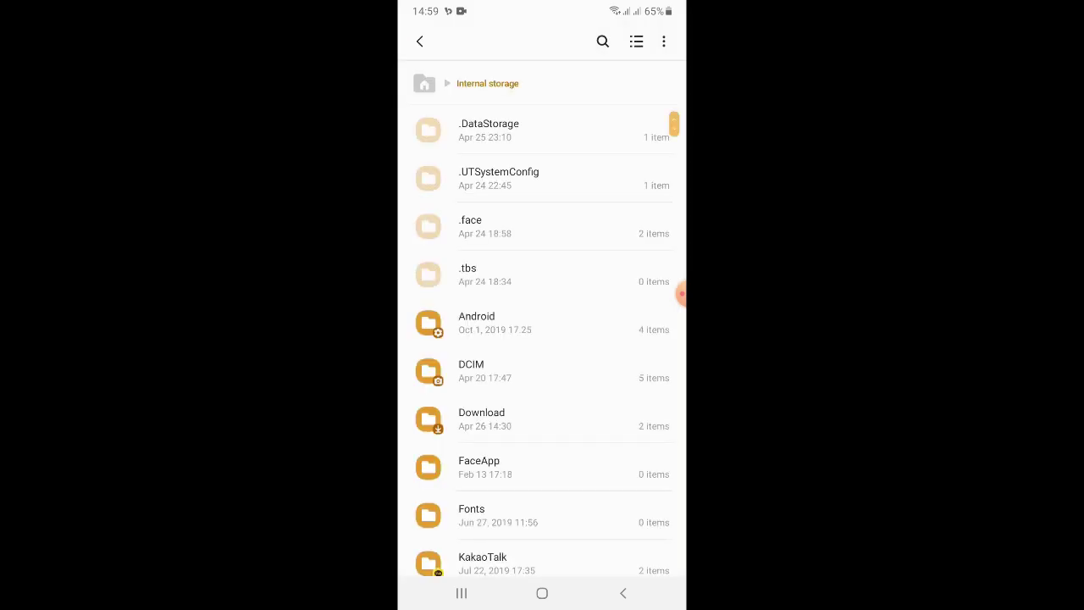
{"action": "left_click", "coordinate": [481, 420]}
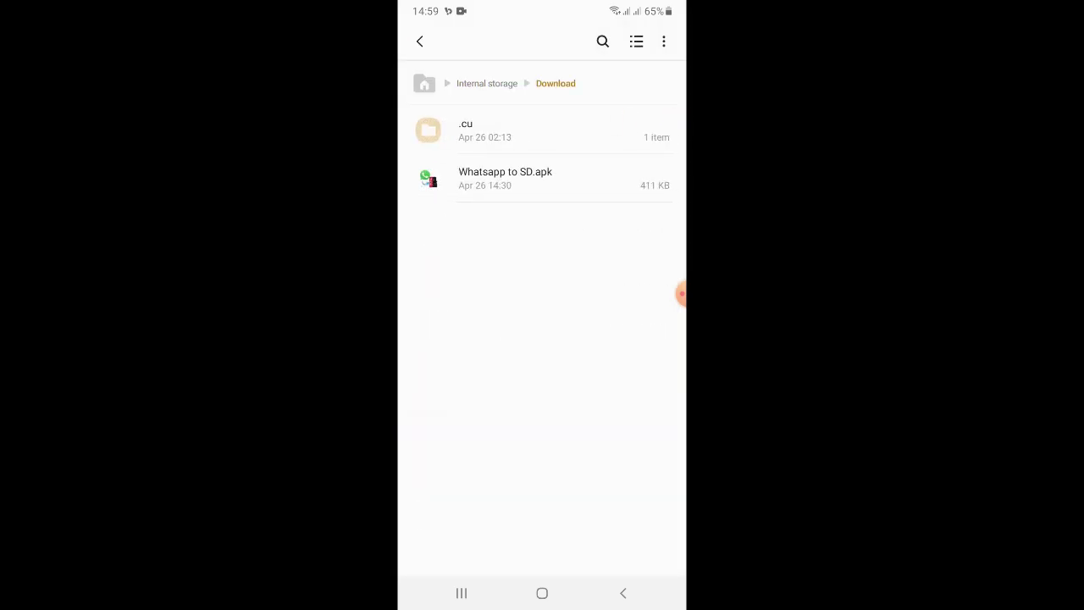
{"action": "left_click", "coordinate": [509, 178]}
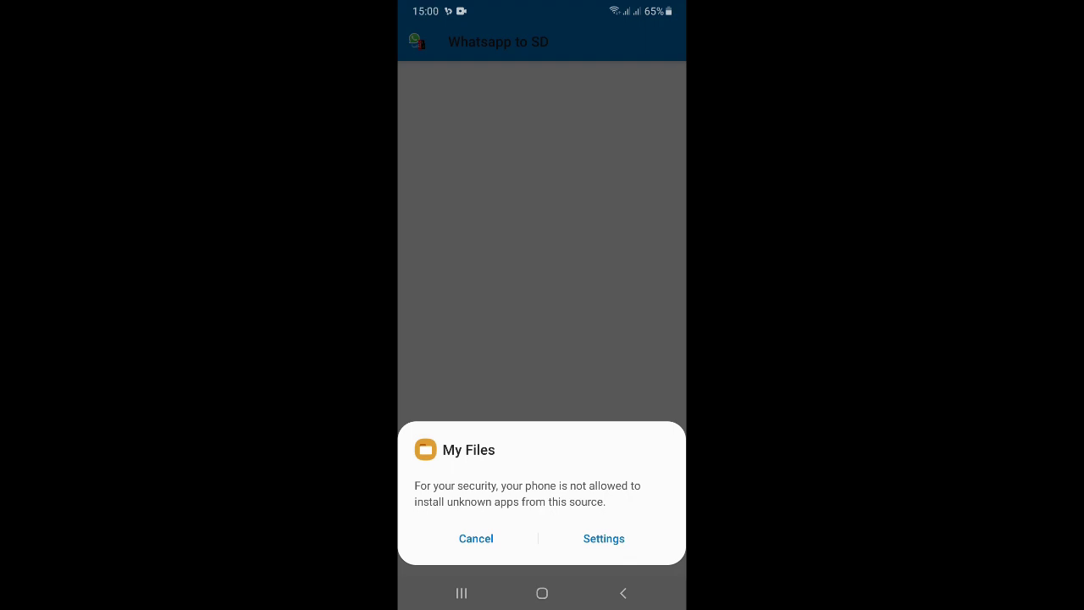
Step: Dismiss the security warning and reopen the apk to reach My Files' Install unknown apps page
{"action": "left_click", "coordinate": [476, 539]}
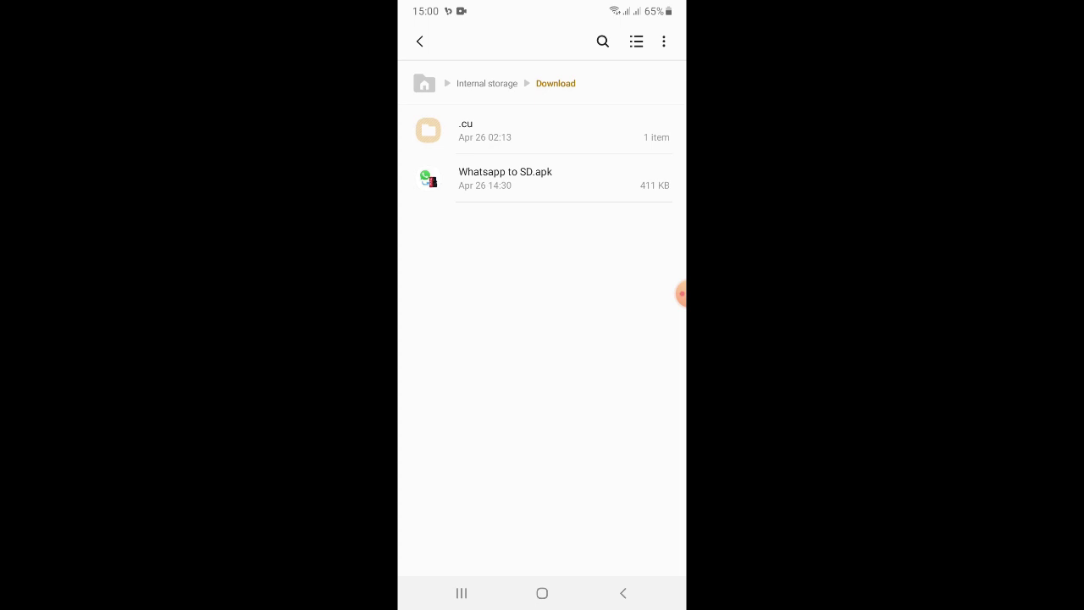
{"action": "left_click", "coordinate": [505, 177]}
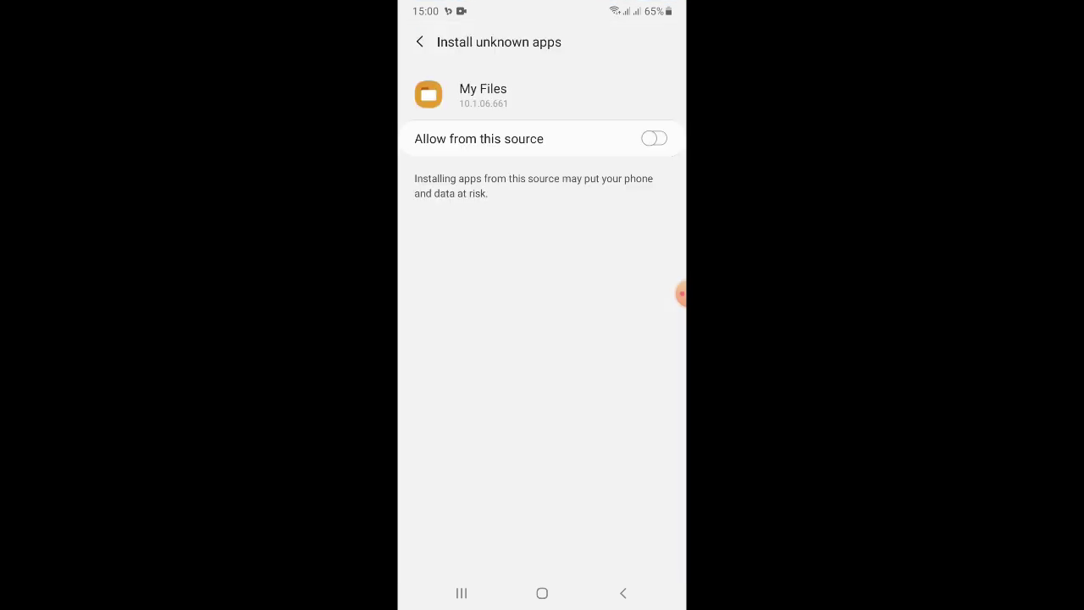
Step: Allow installs from My Files, then reopen the apk and install Whatsapp to SD
{"action": "left_click", "coordinate": [654, 138]}
{"action": "left_click", "coordinate": [623, 593]}
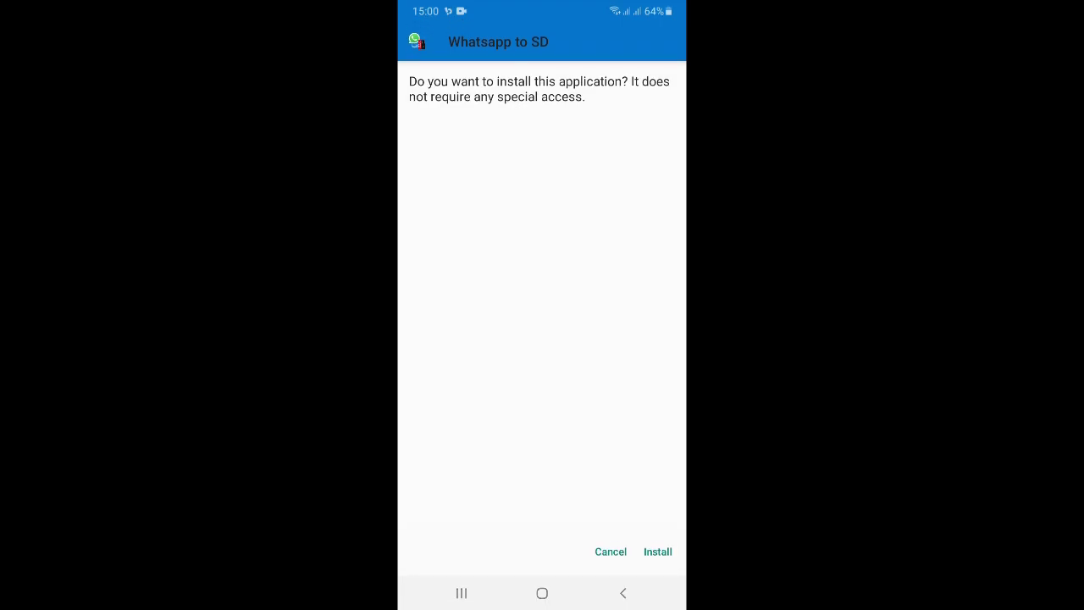
{"action": "left_click", "coordinate": [622, 592]}
{"action": "left_click", "coordinate": [525, 178]}
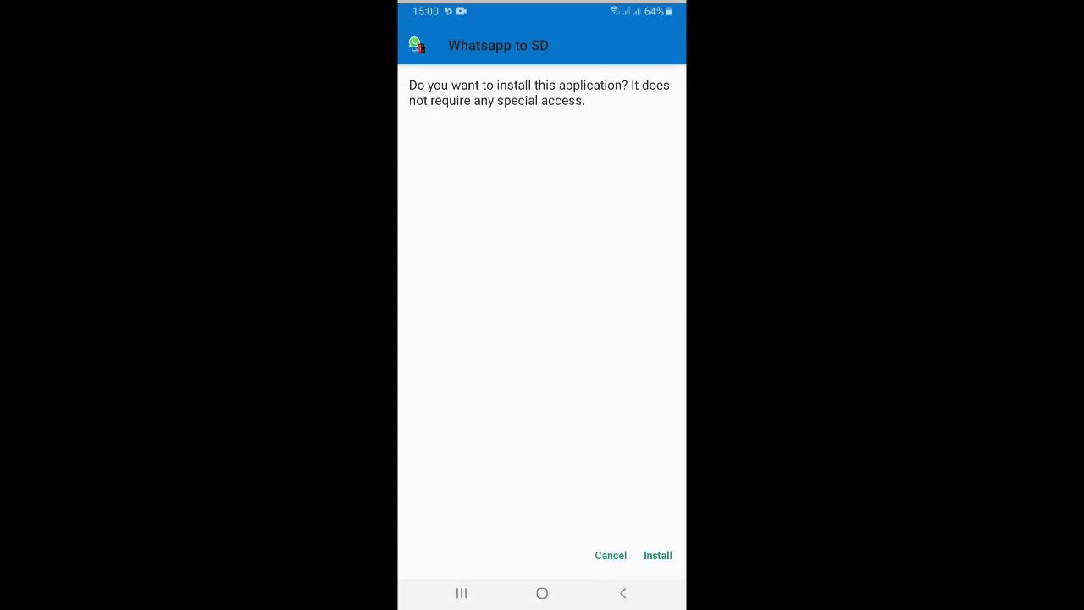
{"action": "left_click", "coordinate": [657, 552]}
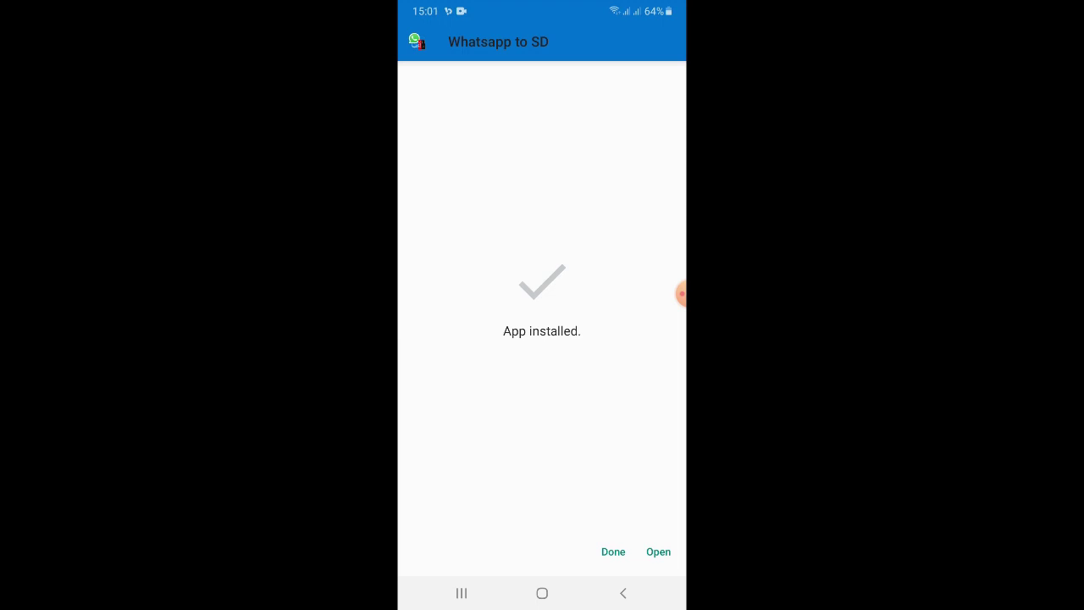
Step: Launch Whatsapp to SD and browse Samsung Galaxy A30 internal storage into the WhatsApp folder
{"action": "left_click", "coordinate": [658, 552]}
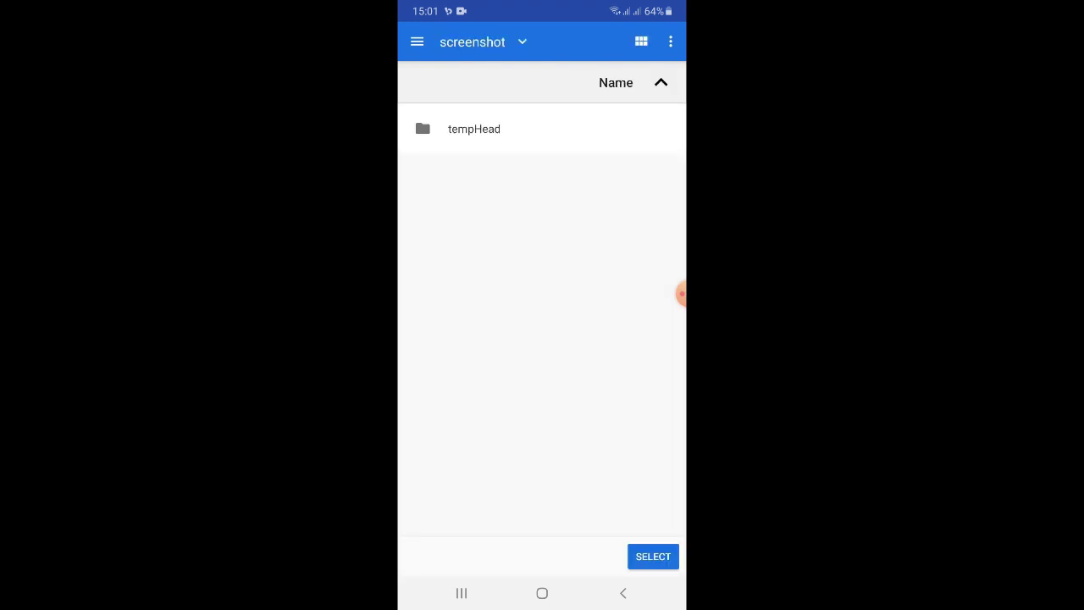
{"action": "left_click", "coordinate": [417, 41]}
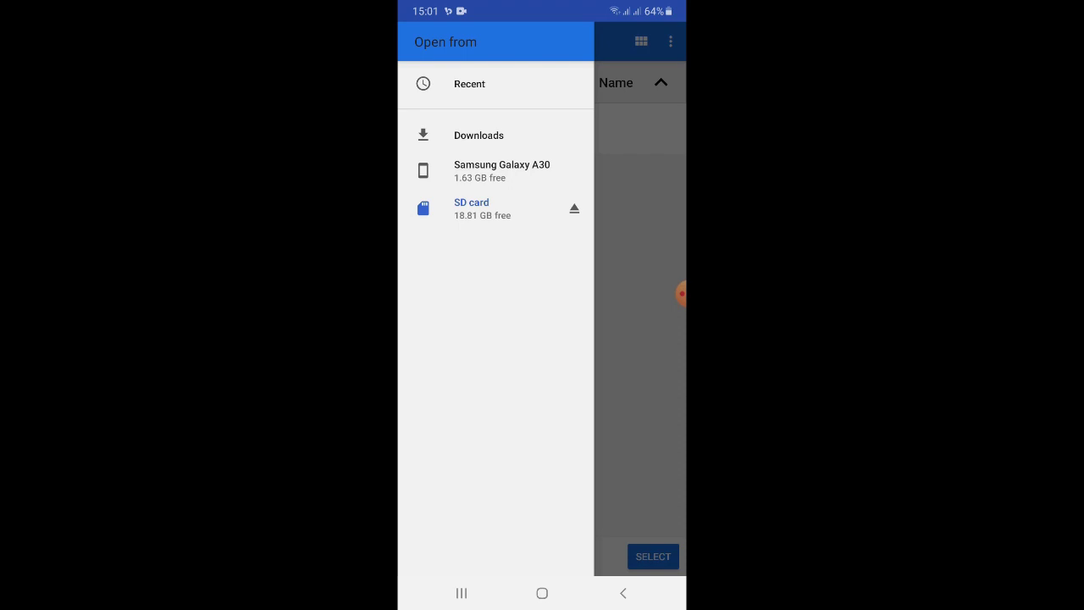
{"action": "left_click", "coordinate": [502, 170]}
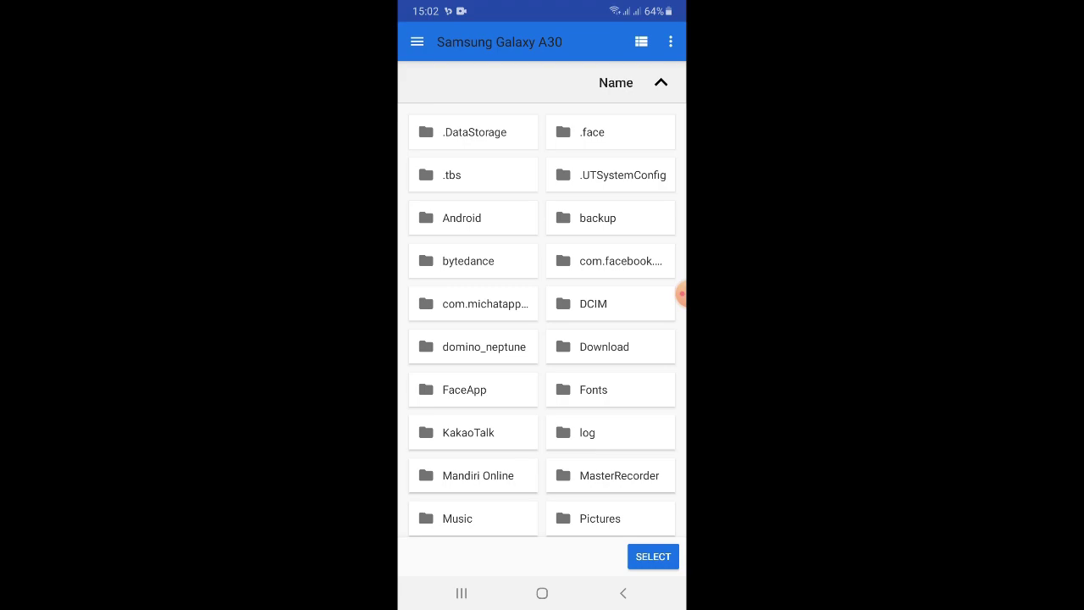
{"action": "scroll", "coordinate": [542, 320], "scroll_direction": "down", "scroll_amount": 5}
{"action": "scroll", "coordinate": [542, 320], "scroll_direction": "down", "scroll_amount": 3}
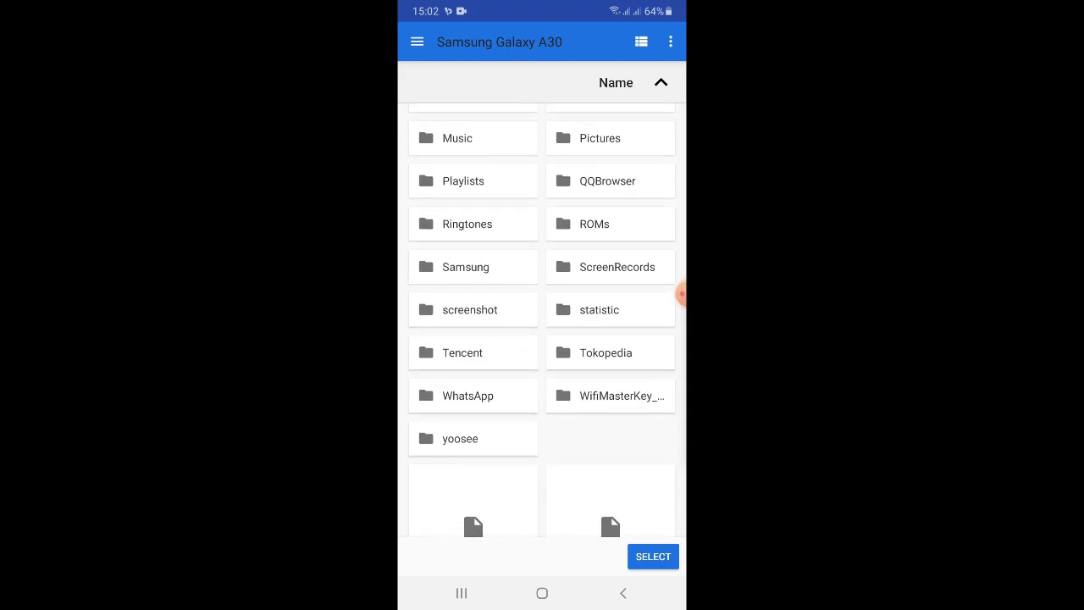
{"action": "left_click", "coordinate": [467, 396]}
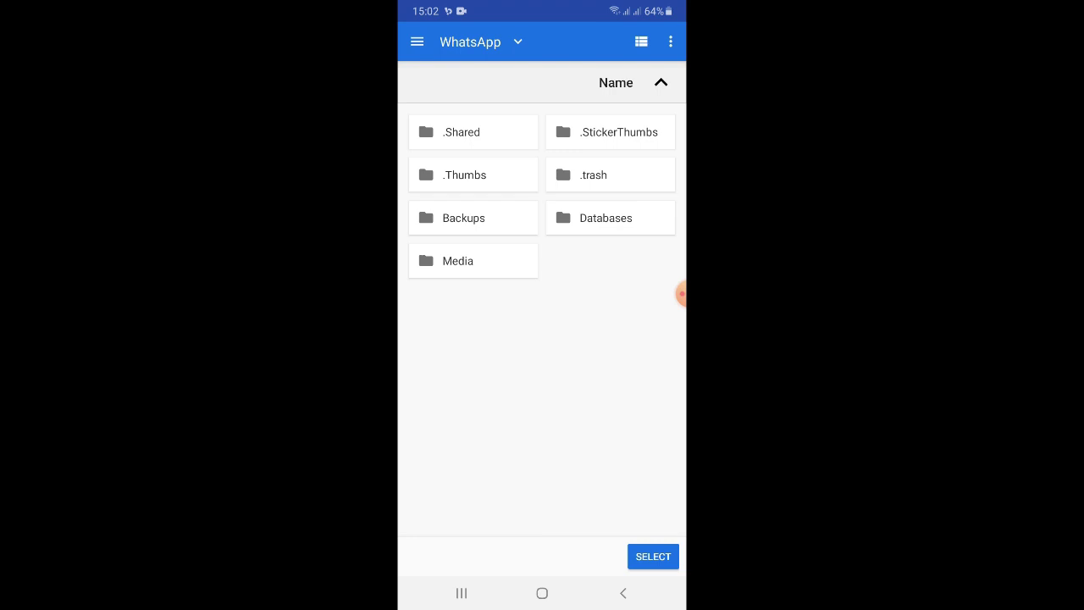
Step: Switch Whatsapp to SD's folder browser to the SD card, shown as a grid
{"action": "left_click", "coordinate": [416, 41]}
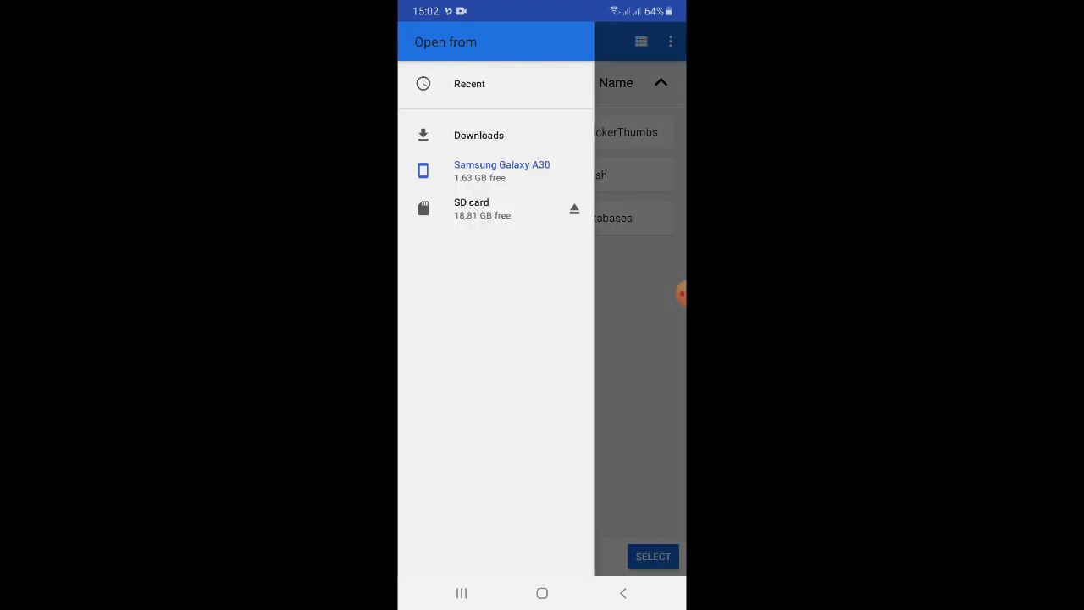
{"action": "left_click", "coordinate": [483, 208]}
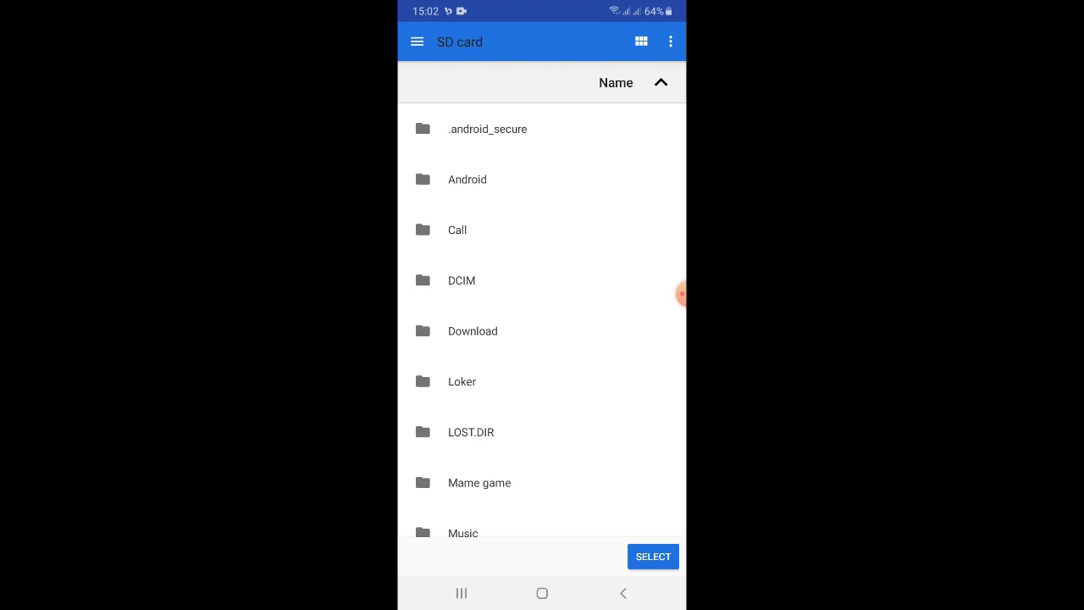
{"action": "left_click", "coordinate": [641, 41]}
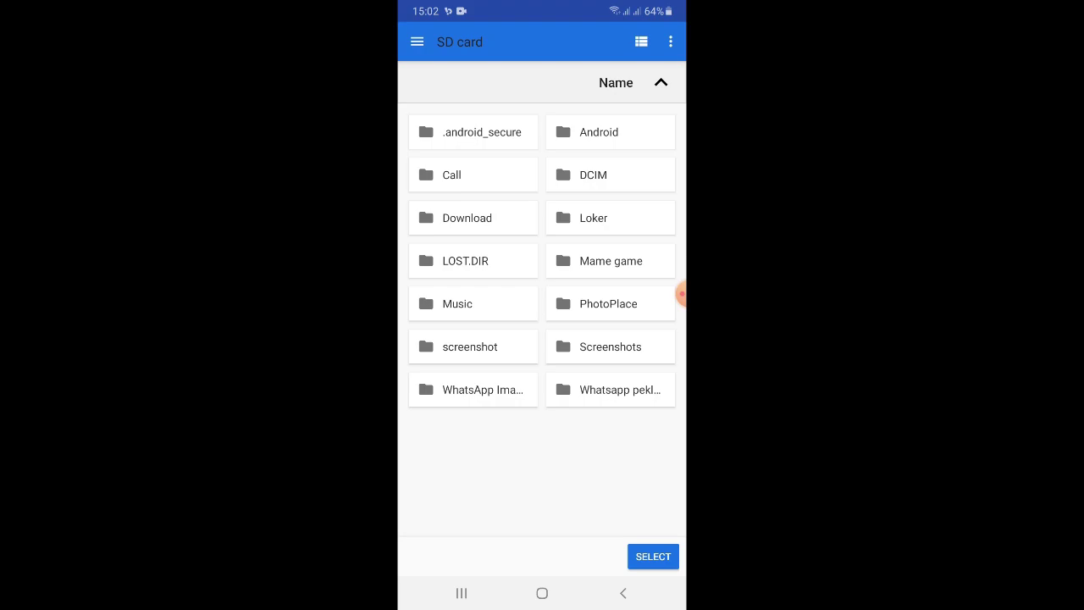
Step: Create a new folder named 'whatsapp' on the SD card
{"action": "left_click", "coordinate": [671, 41]}
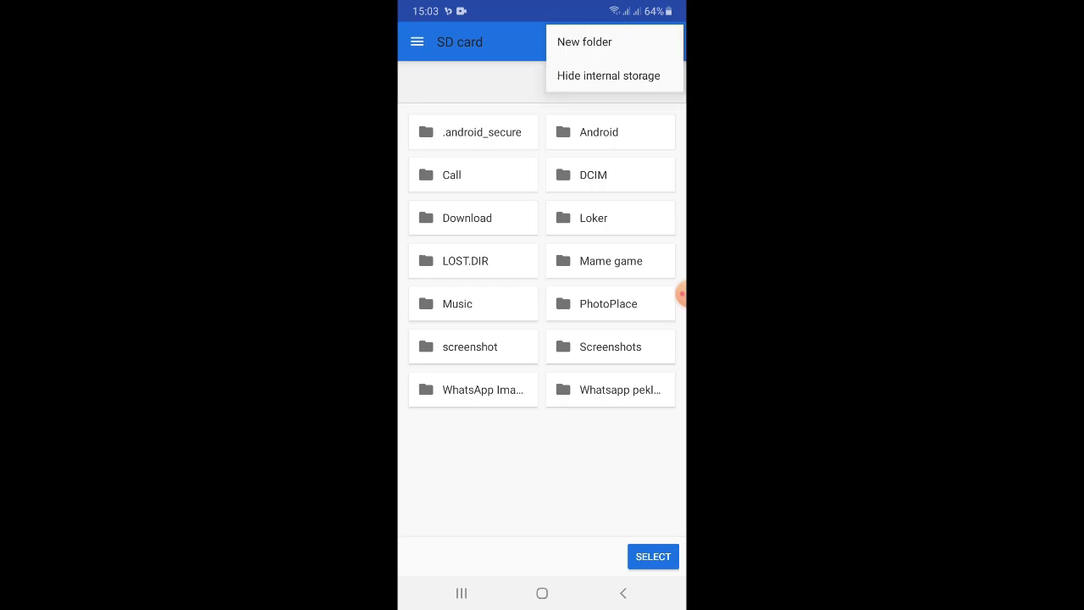
{"action": "left_click", "coordinate": [585, 41]}
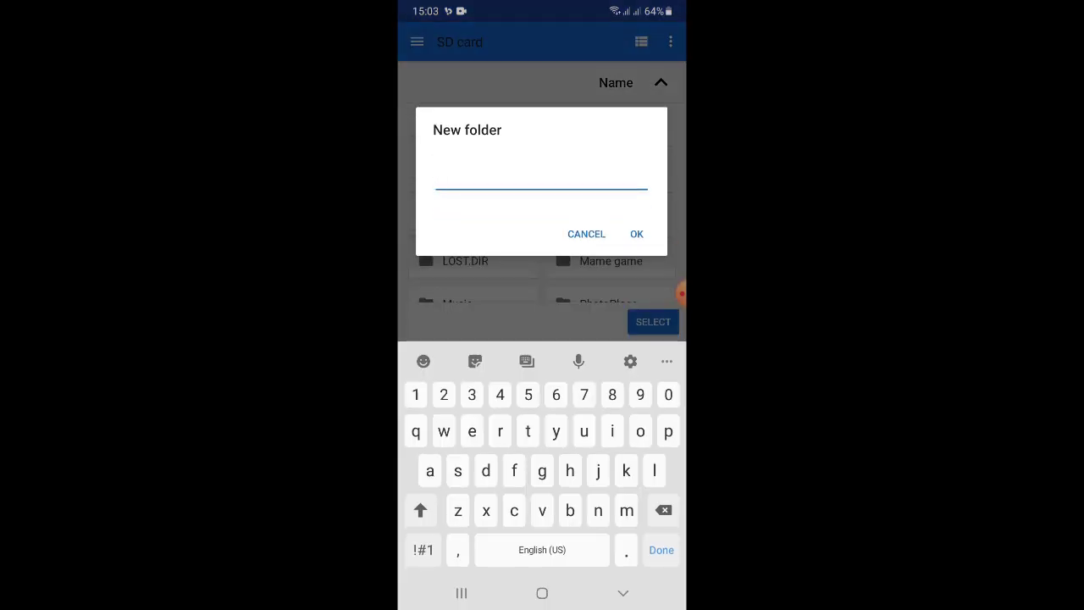
{"action": "type", "text": "w"}
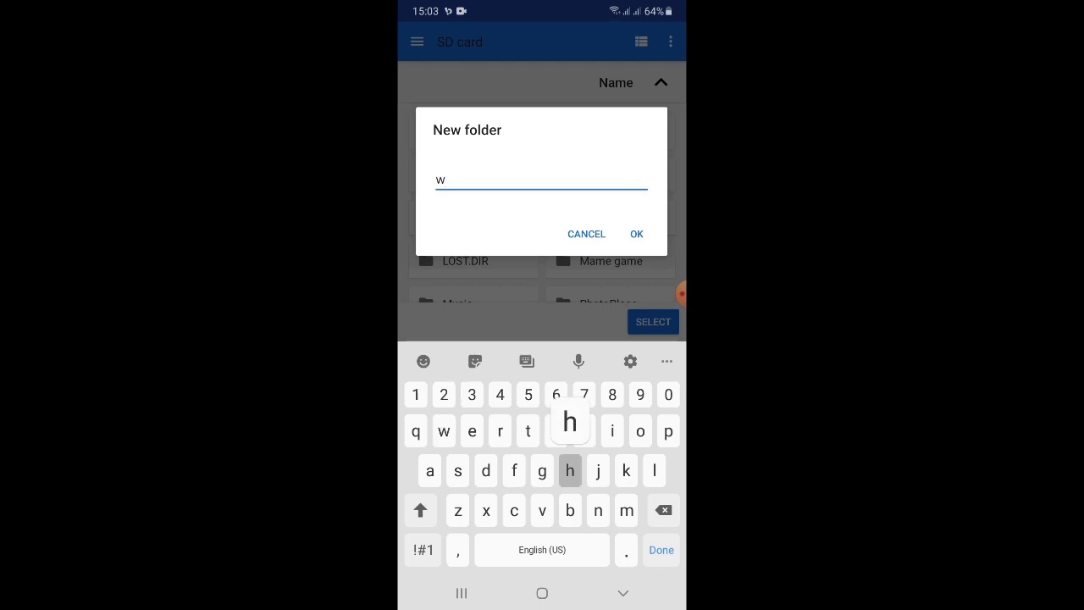
{"action": "type", "text": "hatsapp"}
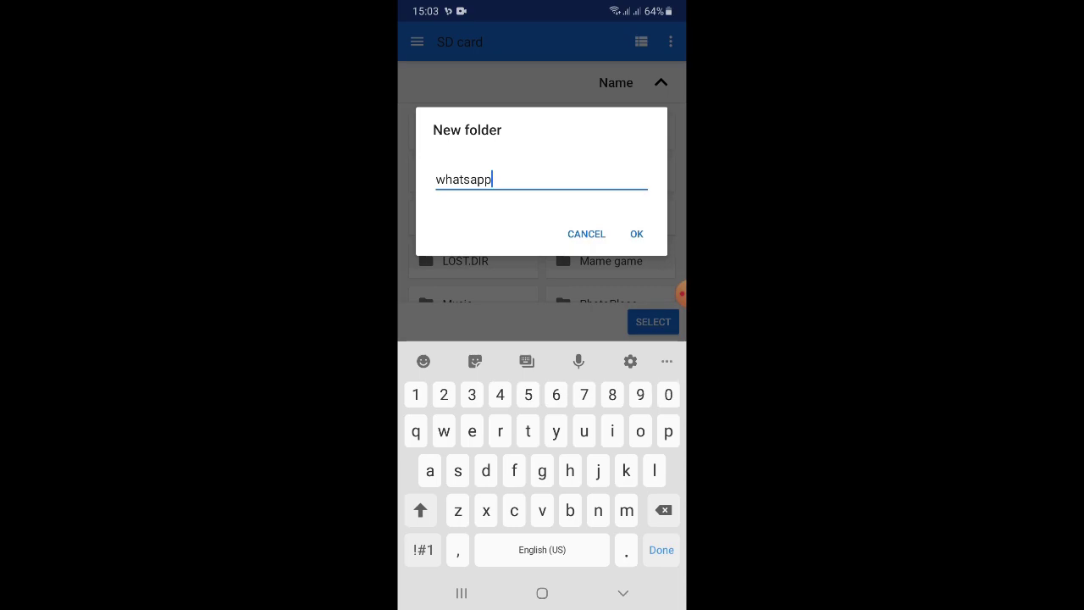
{"action": "left_click", "coordinate": [636, 234]}
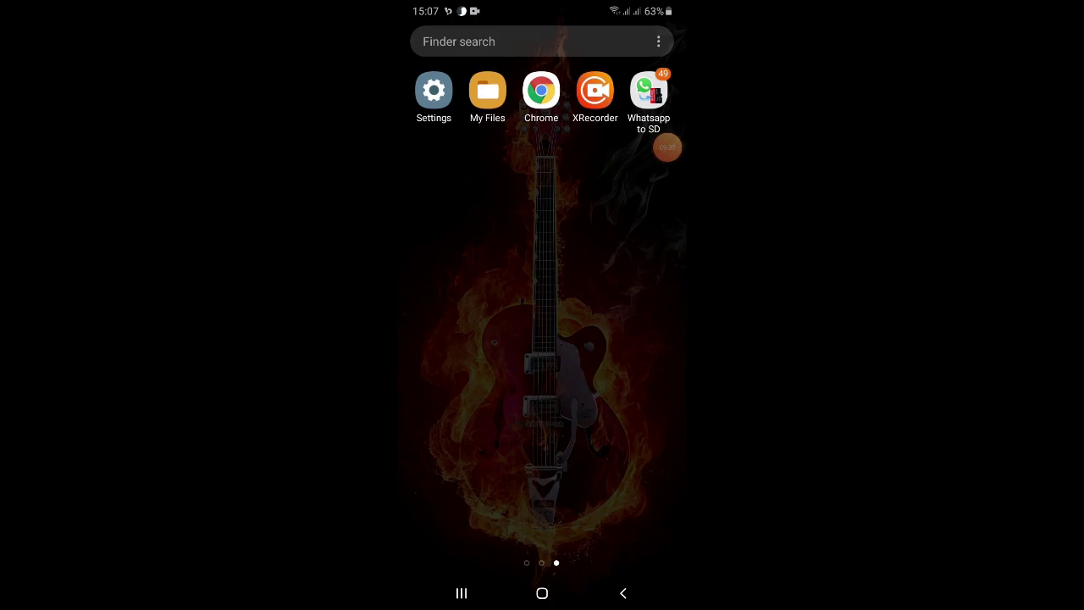
Step: Open My Files and navigate to Internal storage > WhatsApp > Media
{"action": "left_click", "coordinate": [487, 91]}
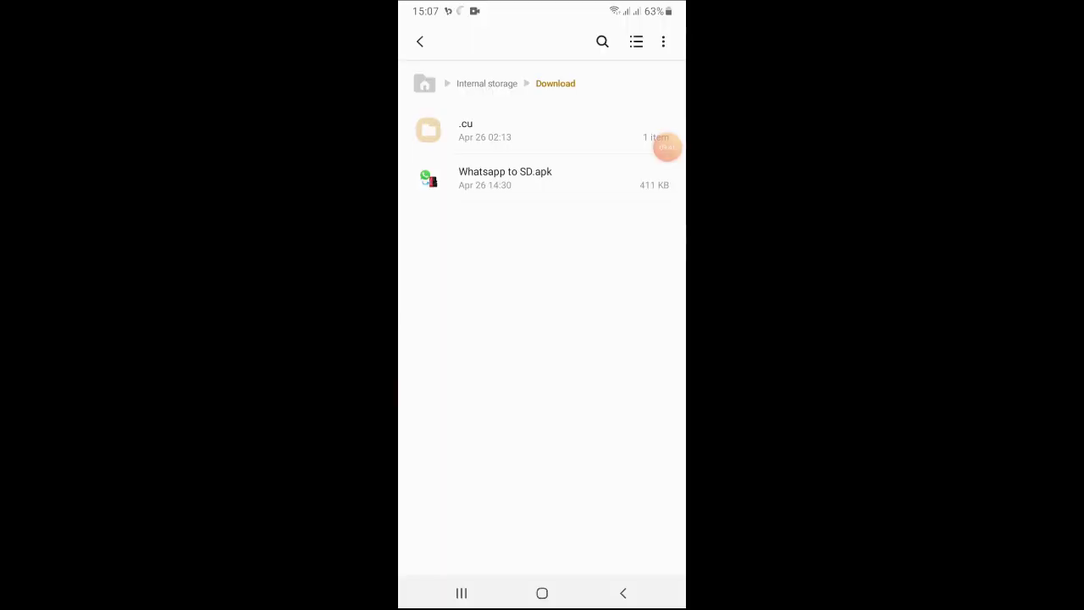
{"action": "left_click", "coordinate": [623, 593]}
{"action": "left_click", "coordinate": [623, 593]}
{"action": "left_click", "coordinate": [486, 292]}
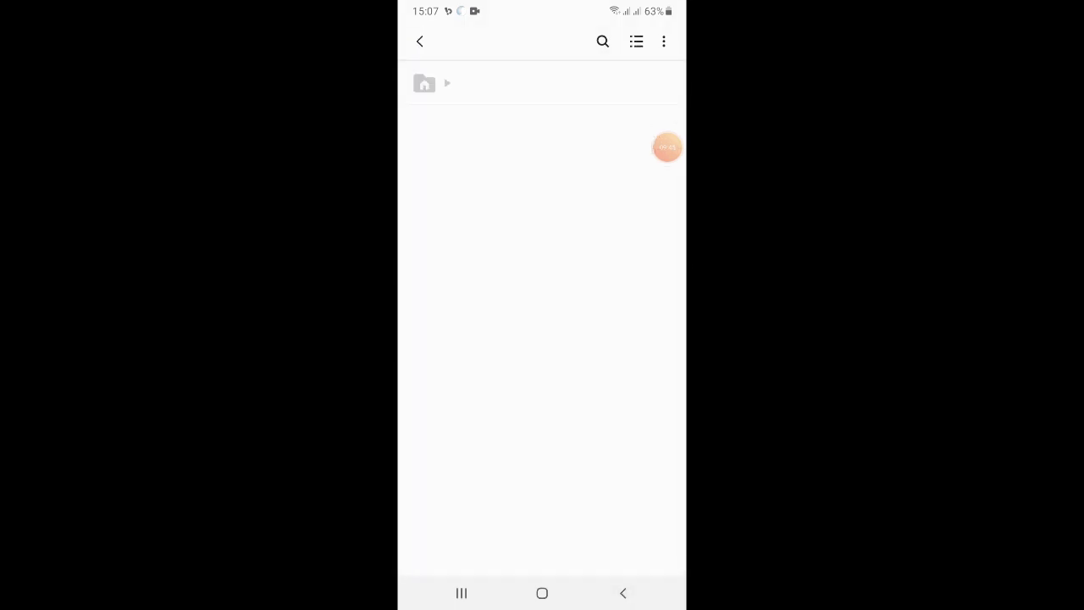
{"action": "scroll", "coordinate": [542, 339], "scroll_direction": "down", "scroll_amount": 3}
{"action": "scroll", "coordinate": [667, 146], "scroll_direction": "down", "scroll_amount": 10}
{"action": "scroll", "coordinate": [667, 145], "scroll_direction": "down", "scroll_amount": 3}
{"action": "scroll", "coordinate": [666, 146], "scroll_direction": "up", "scroll_amount": 2}
{"action": "scroll", "coordinate": [666, 146], "scroll_direction": "up", "scroll_amount": 1}
{"action": "left_click", "coordinate": [508, 196]}
{"action": "left_click", "coordinate": [508, 418]}
Step: Confirm internal WhatsApp Images and WhatsApp Video hold only empty Private and Sent folders
{"action": "scroll", "coordinate": [542, 339], "scroll_direction": "down", "scroll_amount": 1}
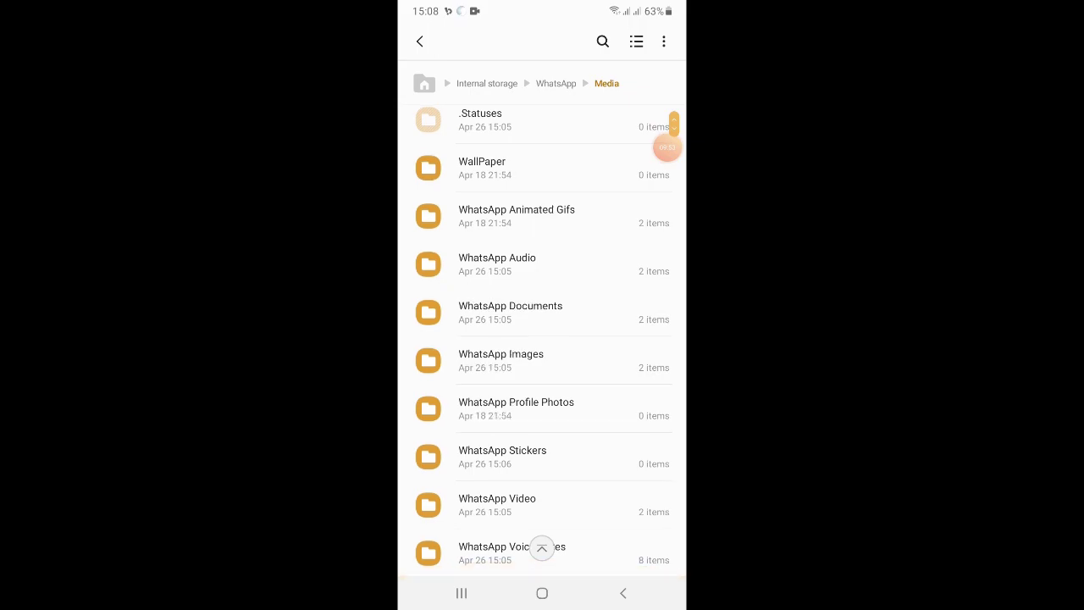
{"action": "left_click", "coordinate": [501, 360]}
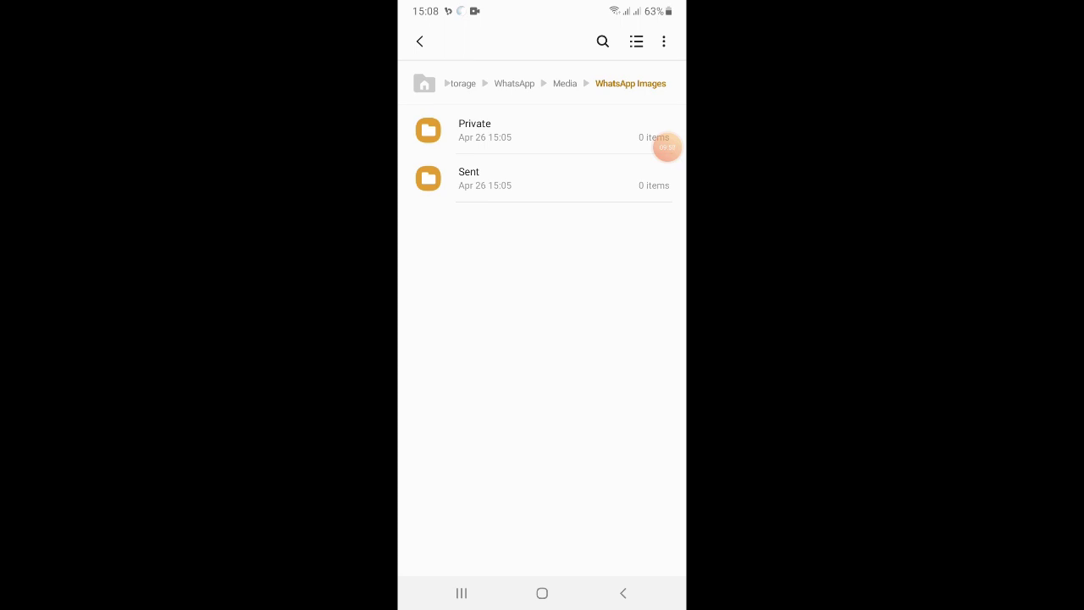
{"action": "key", "text": "Escape"}
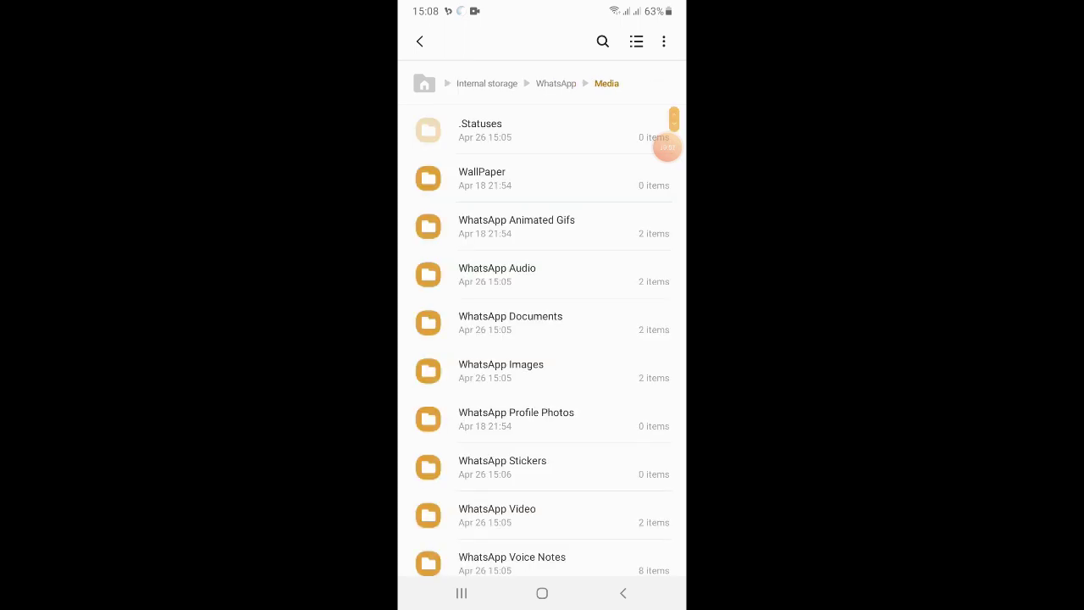
{"action": "key", "text": "Escape"}
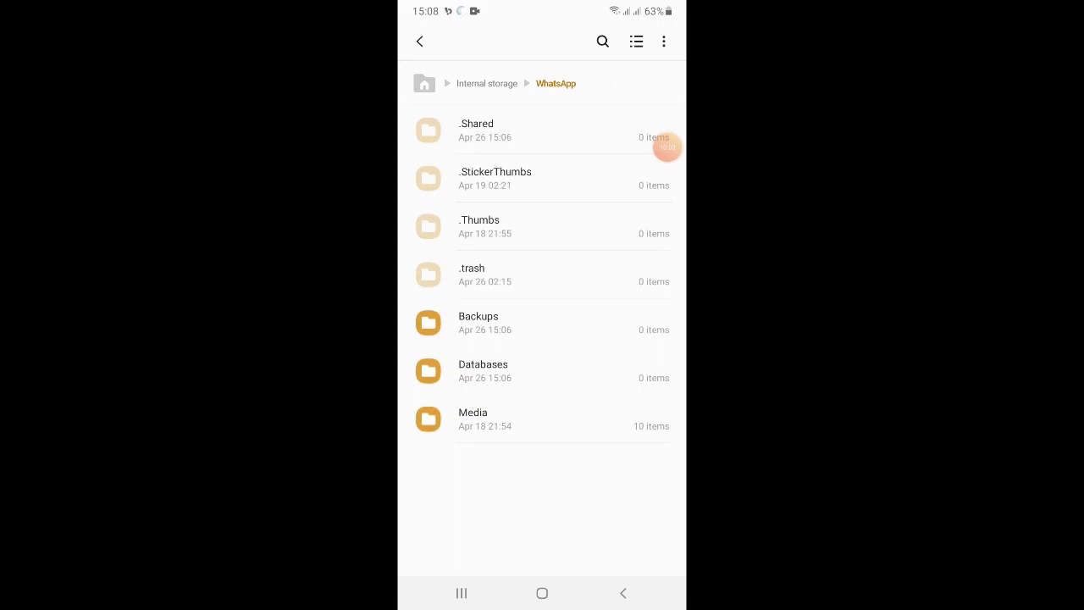
{"action": "left_click", "coordinate": [473, 418]}
{"action": "scroll", "coordinate": [542, 339], "scroll_direction": "down", "scroll_amount": 1}
{"action": "left_click", "coordinate": [508, 504]}
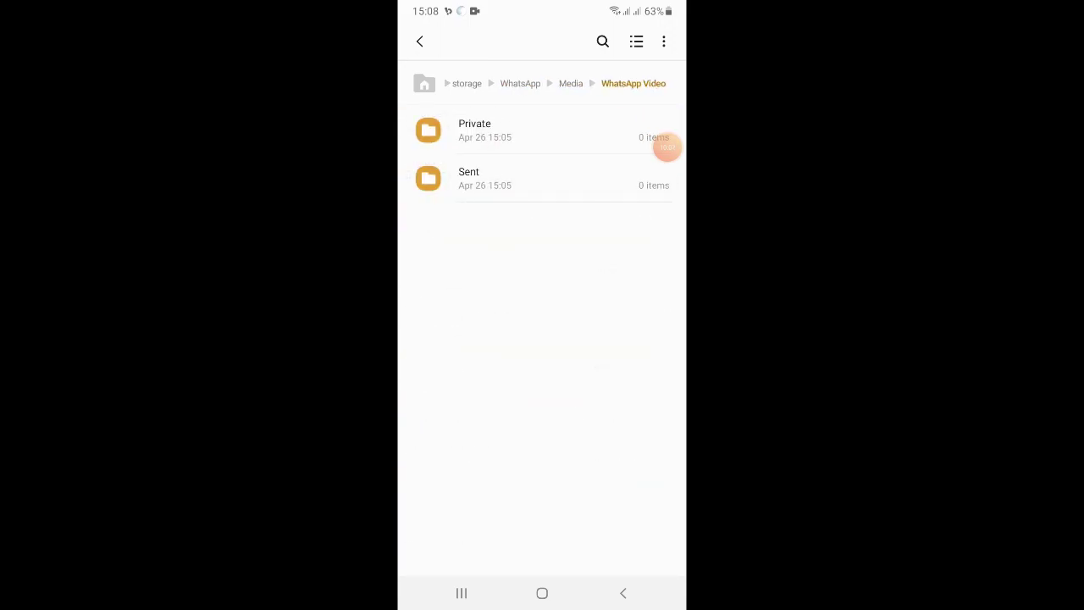
{"action": "key", "text": "Escape"}
{"action": "key", "text": "Escape"}
{"action": "key", "text": "Escape"}
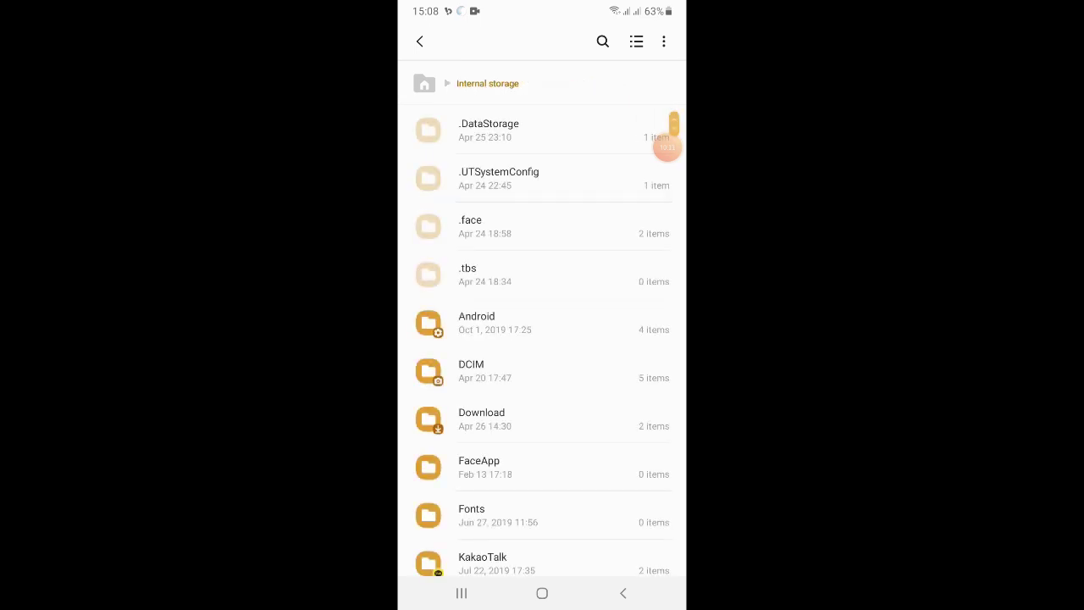
{"action": "key", "text": "Escape"}
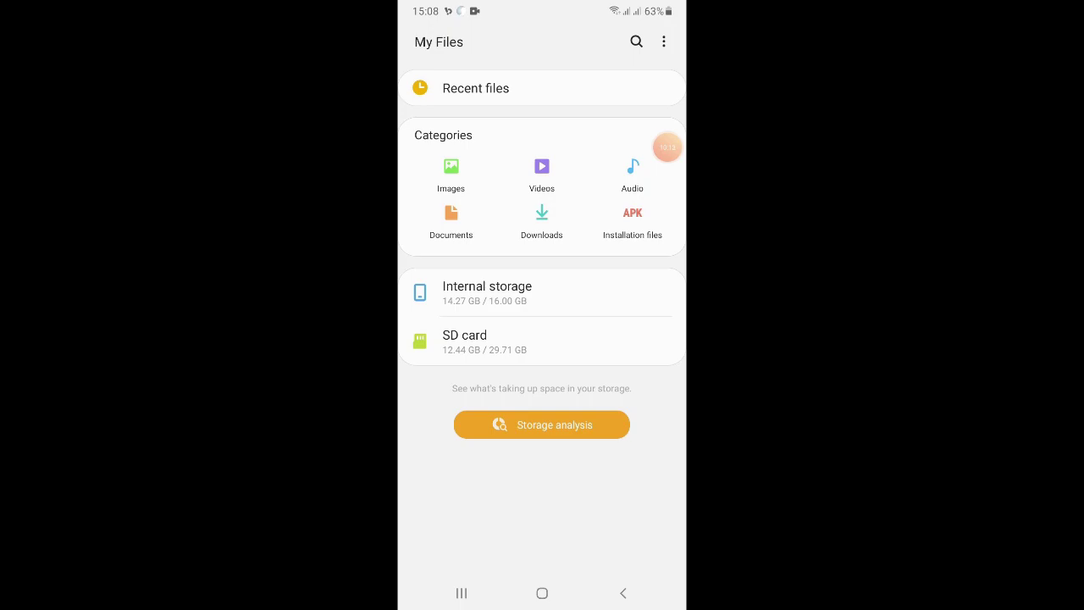
Step: Open the SD card's whatsapp > Media folder in My Files
{"action": "left_click", "coordinate": [464, 341]}
{"action": "scroll", "coordinate": [668, 147], "scroll_direction": "down", "scroll_amount": 5}
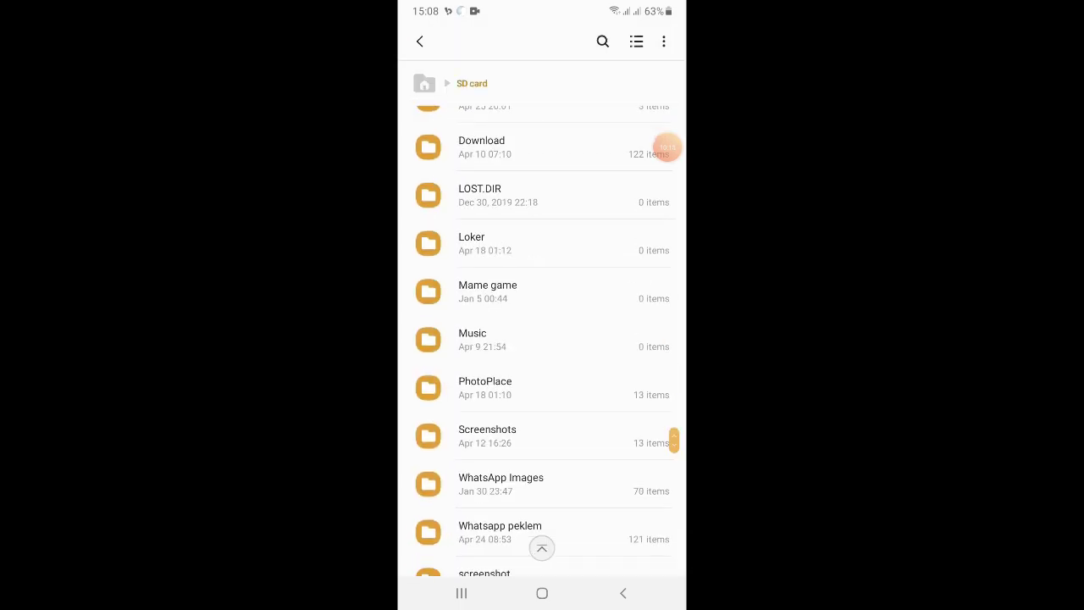
{"action": "scroll", "coordinate": [667, 147], "scroll_direction": "down", "scroll_amount": 2}
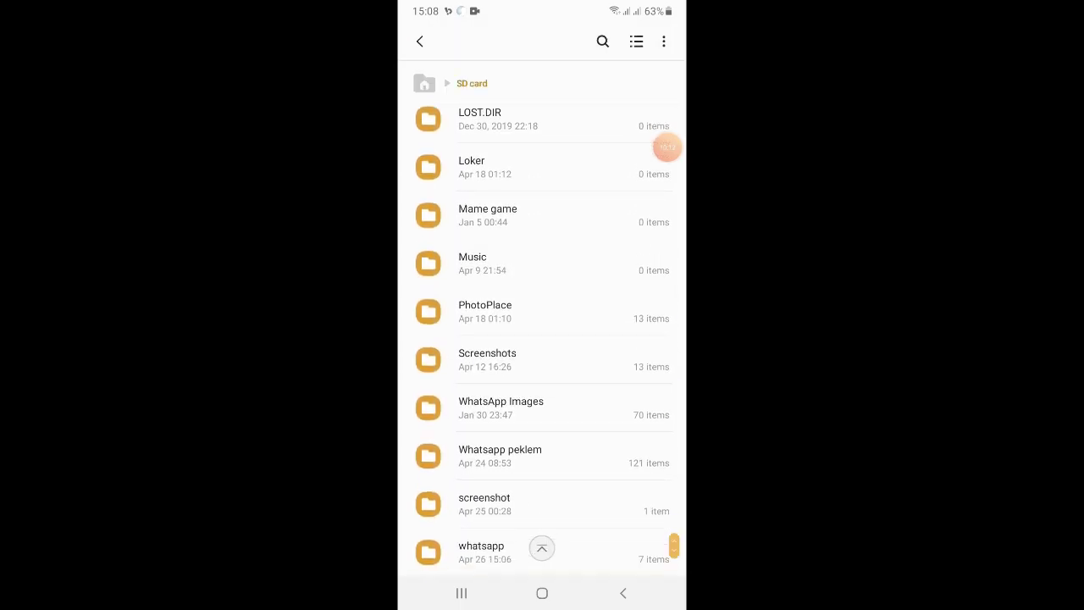
{"action": "left_click", "coordinate": [481, 551]}
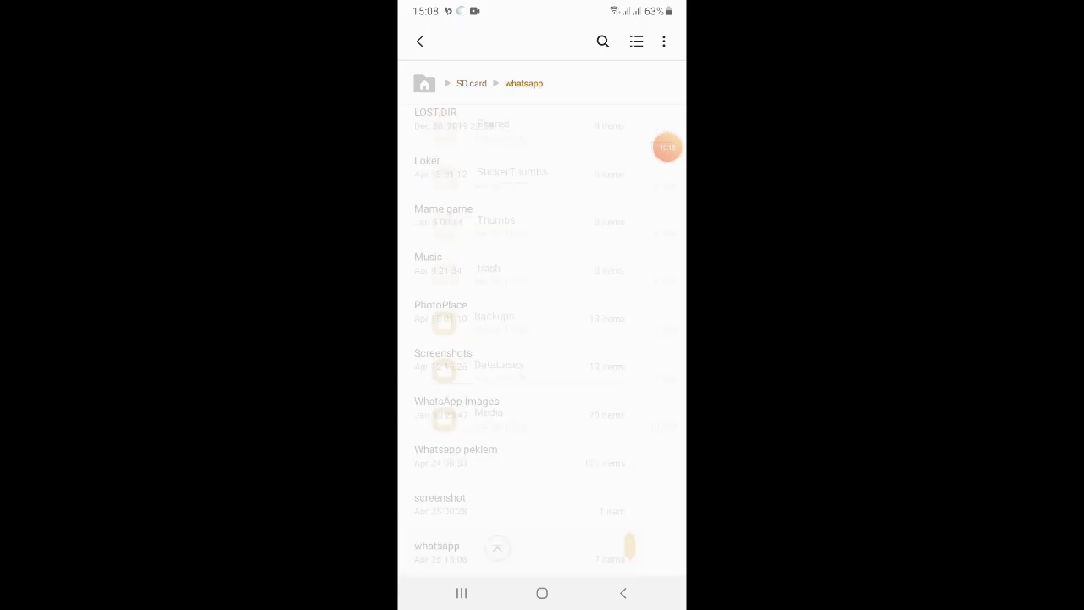
{"action": "left_click", "coordinate": [508, 418]}
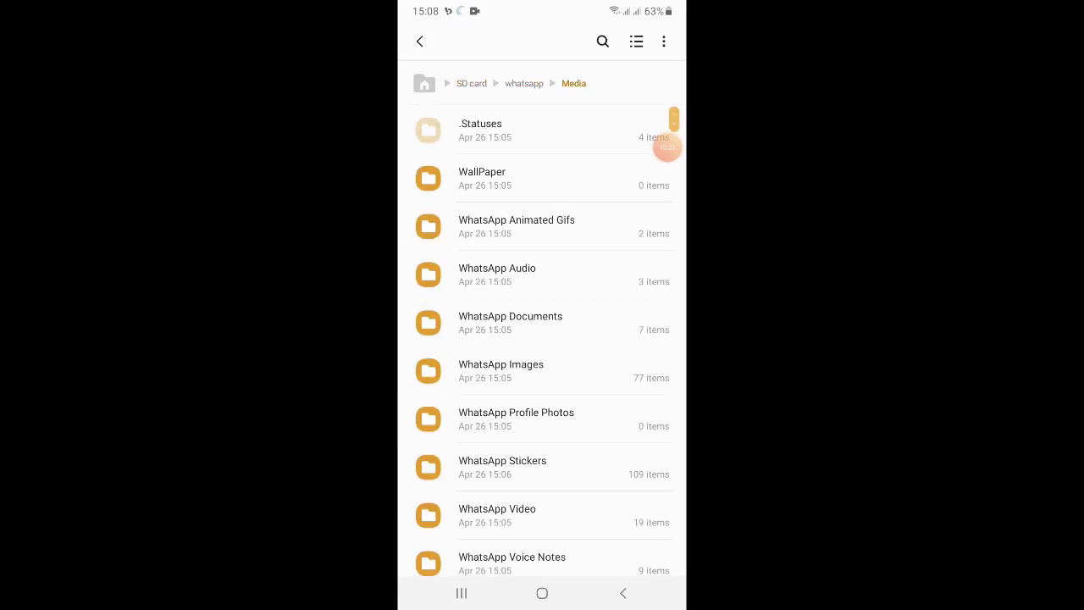
Step: Scroll through the SD card's WhatsApp Images folder, confirming its 77 moved items
{"action": "left_click", "coordinate": [509, 370]}
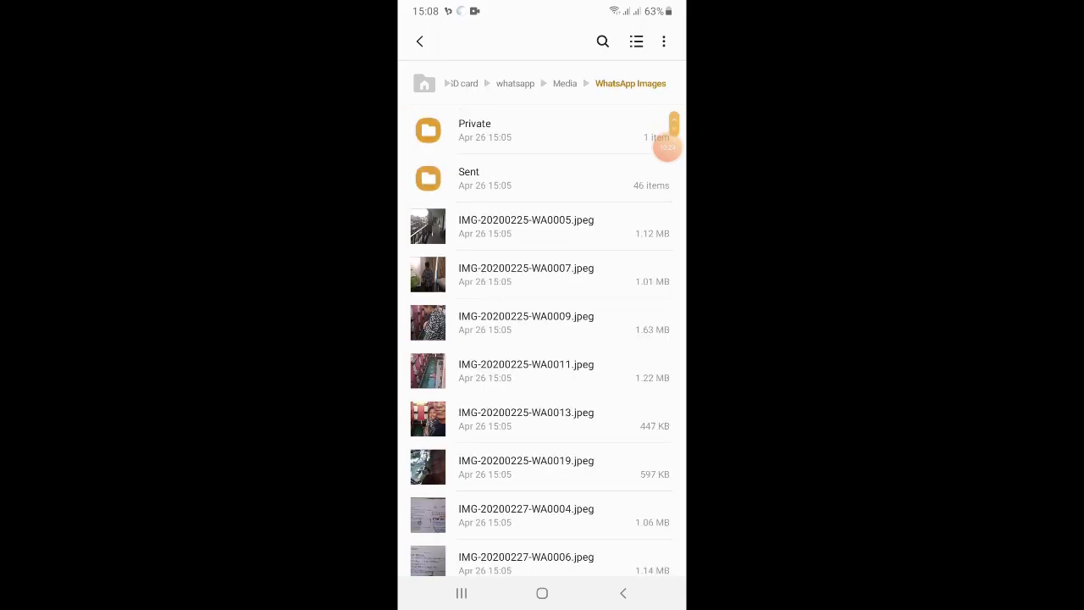
{"action": "scroll", "coordinate": [667, 148], "scroll_direction": "down", "scroll_amount": 5}
{"action": "scroll", "coordinate": [667, 147], "scroll_direction": "down", "scroll_amount": 5}
{"action": "scroll", "coordinate": [667, 147], "scroll_direction": "down", "scroll_amount": 5}
{"action": "scroll", "coordinate": [667, 147], "scroll_direction": "down", "scroll_amount": 2}
{"action": "scroll", "coordinate": [668, 147], "scroll_direction": "down", "scroll_amount": 5}
{"action": "scroll", "coordinate": [667, 147], "scroll_direction": "down", "scroll_amount": 2}
{"action": "scroll", "coordinate": [667, 147], "scroll_direction": "down", "scroll_amount": 5}
{"action": "scroll", "coordinate": [667, 147], "scroll_direction": "down", "scroll_amount": 2}
{"action": "scroll", "coordinate": [667, 148], "scroll_direction": "down", "scroll_amount": 5}
{"action": "scroll", "coordinate": [667, 148], "scroll_direction": "down", "scroll_amount": 1}
{"action": "scroll", "coordinate": [667, 148], "scroll_direction": "down", "scroll_amount": 4}
{"action": "scroll", "coordinate": [667, 148], "scroll_direction": "down", "scroll_amount": 1}
{"action": "scroll", "coordinate": [667, 148], "scroll_direction": "down", "scroll_amount": 4}
{"action": "scroll", "coordinate": [668, 148], "scroll_direction": "down", "scroll_amount": 3}
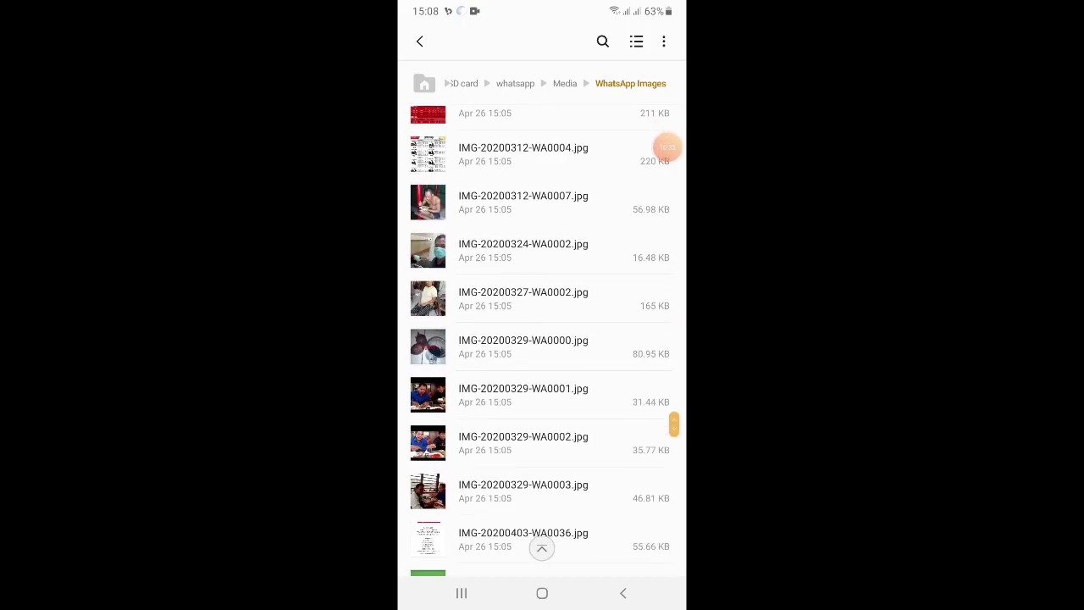
{"action": "scroll", "coordinate": [667, 147], "scroll_direction": "down", "scroll_amount": 1}
{"action": "scroll", "coordinate": [668, 147], "scroll_direction": "down", "scroll_amount": 1}
{"action": "scroll", "coordinate": [667, 147], "scroll_direction": "down", "scroll_amount": 5}
{"action": "scroll", "coordinate": [667, 147], "scroll_direction": "down", "scroll_amount": 5}
{"action": "scroll", "coordinate": [667, 147], "scroll_direction": "up", "scroll_amount": 5}
{"action": "key", "text": "Escape"}
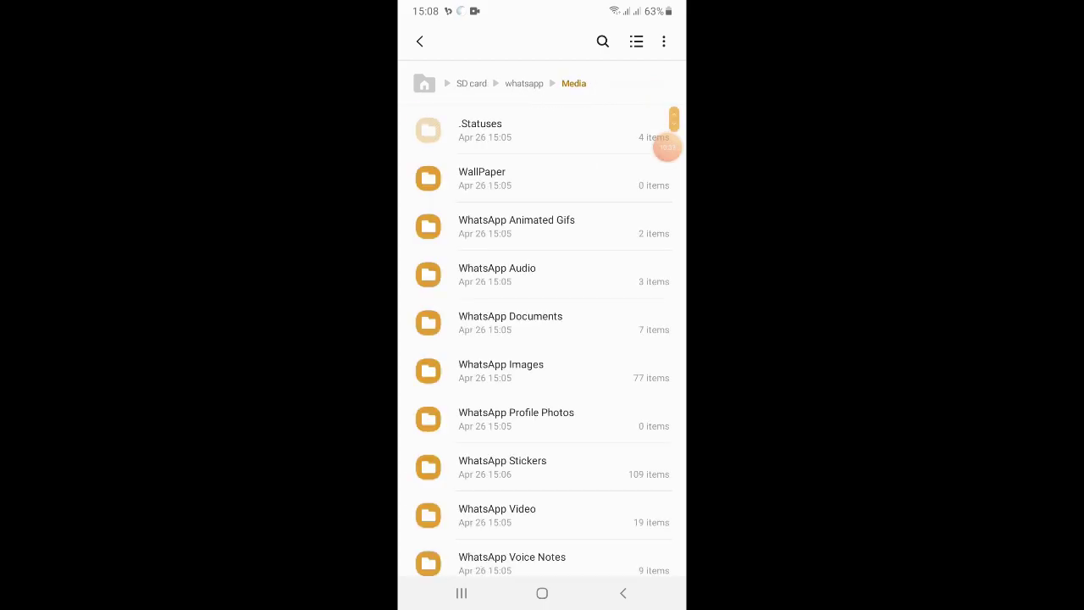
Step: Check the moved videos in the SD card's WhatsApp Video folder, then return to Media
{"action": "scroll", "coordinate": [667, 148], "scroll_direction": "down", "scroll_amount": 1}
{"action": "left_click", "coordinate": [498, 504]}
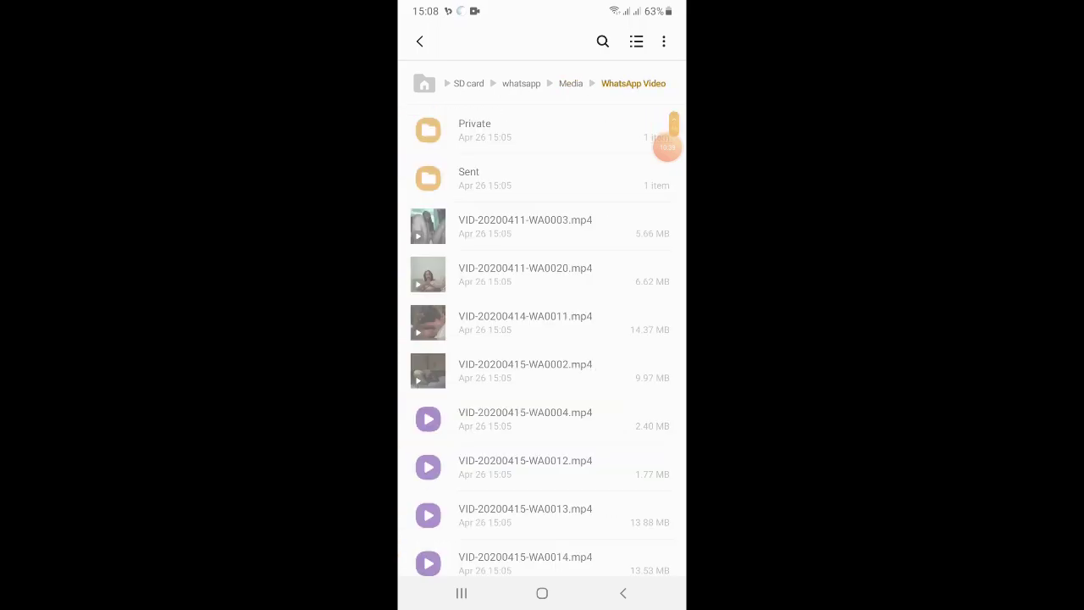
{"action": "scroll", "coordinate": [542, 339], "scroll_direction": "down", "scroll_amount": 10}
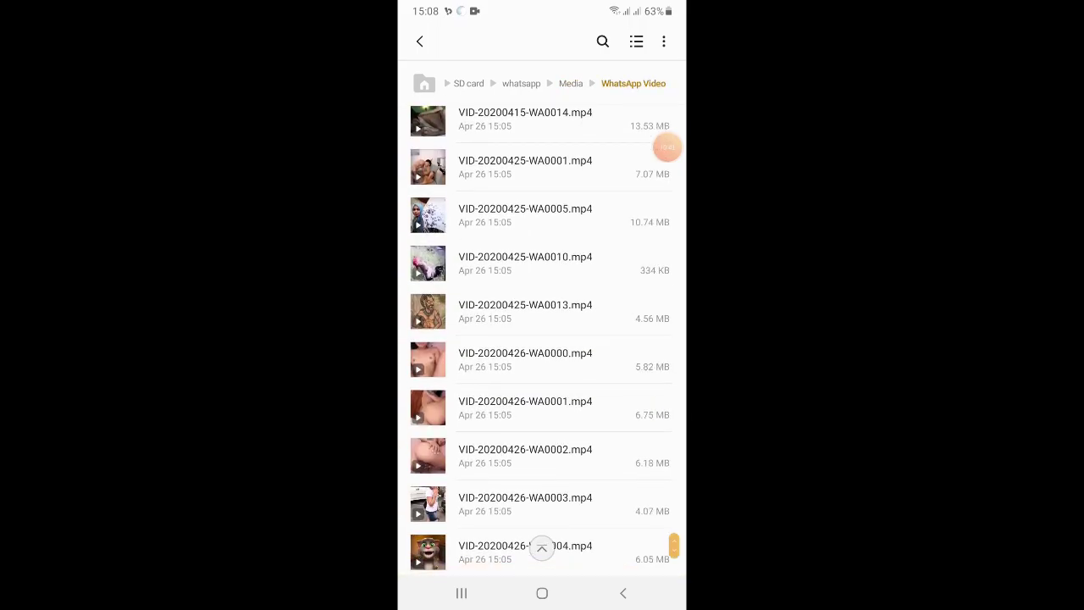
{"action": "scroll", "coordinate": [667, 147], "scroll_direction": "up", "scroll_amount": 10}
{"action": "left_click", "coordinate": [622, 593]}
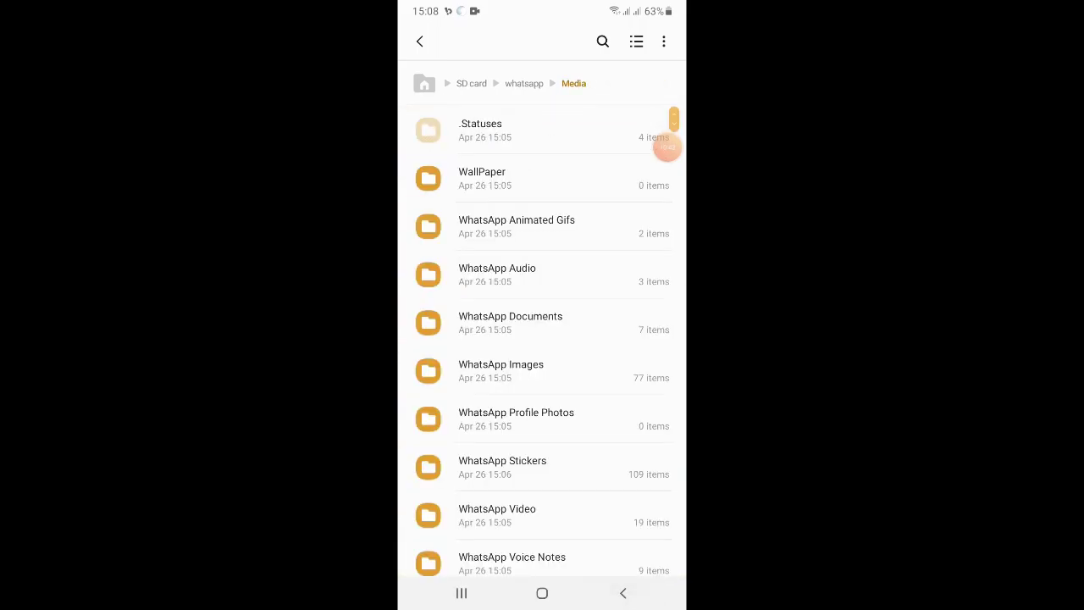